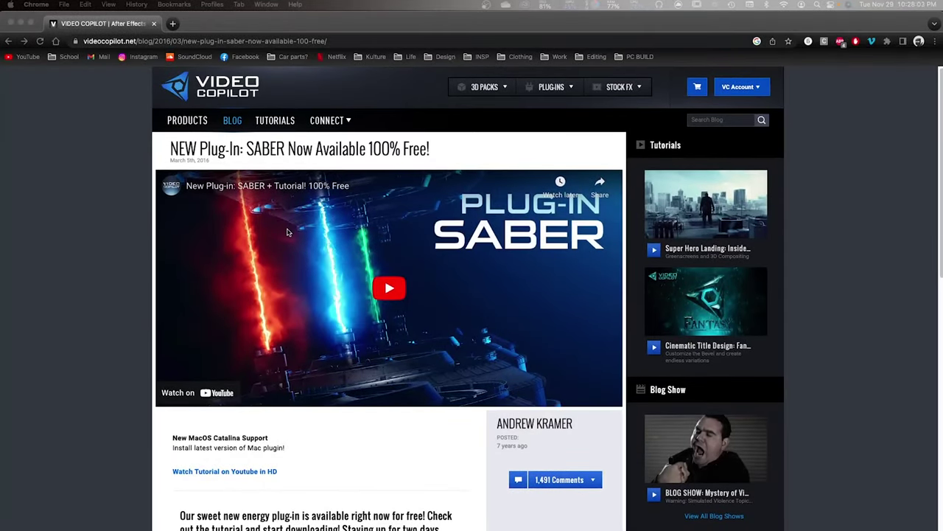
Step: Scroll the Saber blog post down to the 'DOWNLOAD PLUG-IN: For After Effects' buttons
scroll(287, 232, down, 3)
scroll(287, 233, down, 8)
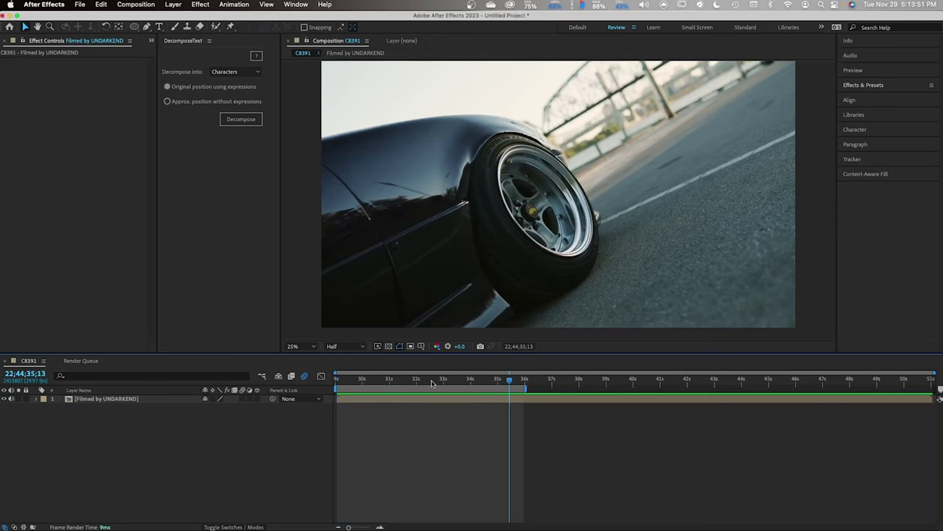
Step: Return the playhead to the clip start at 22;44;29;02 and select the footage layer
drag(433, 383, 340, 381)
click(377, 402)
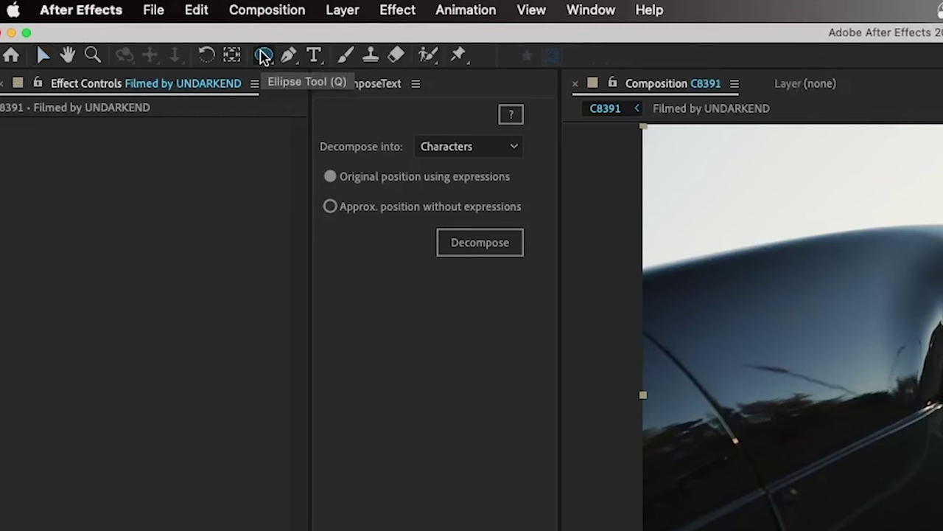
Step: Draw an ellipse mask around the car wheel and set Mask 1's mode to None
click(264, 56)
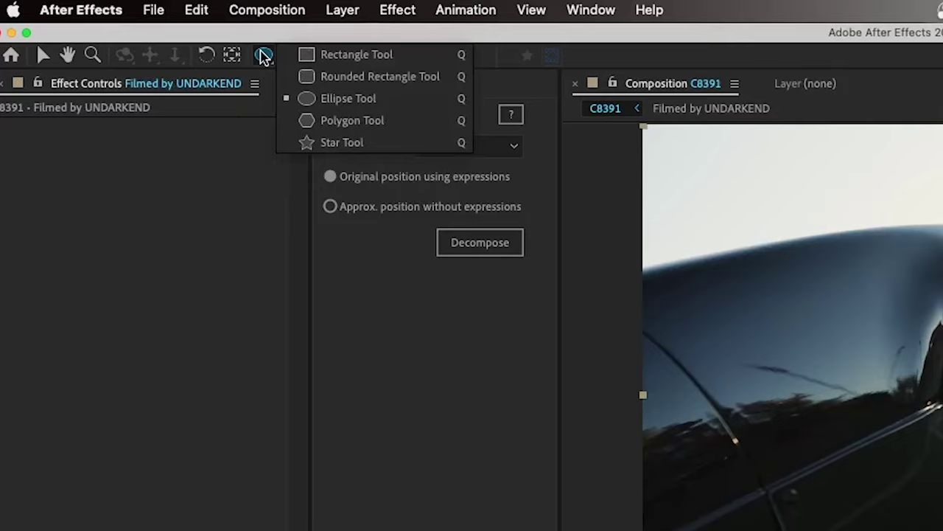
click(341, 100)
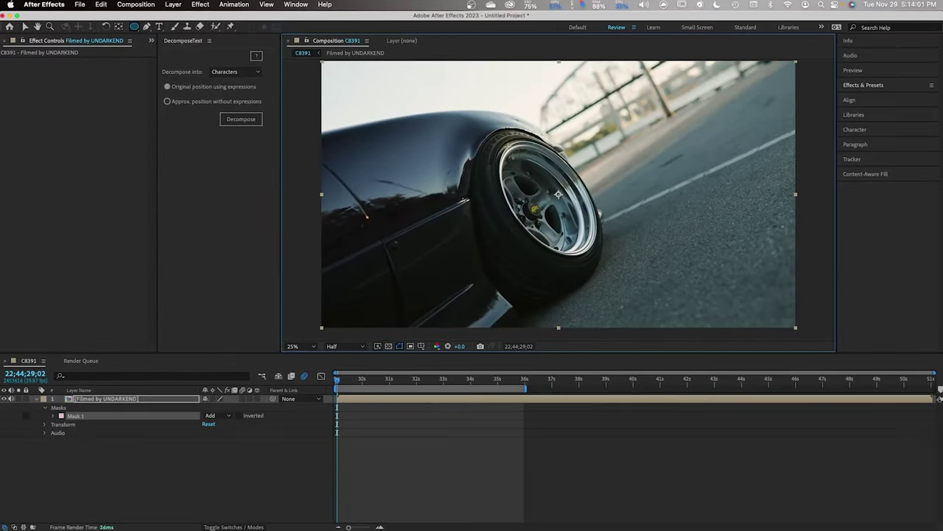
drag(507, 144, 606, 268)
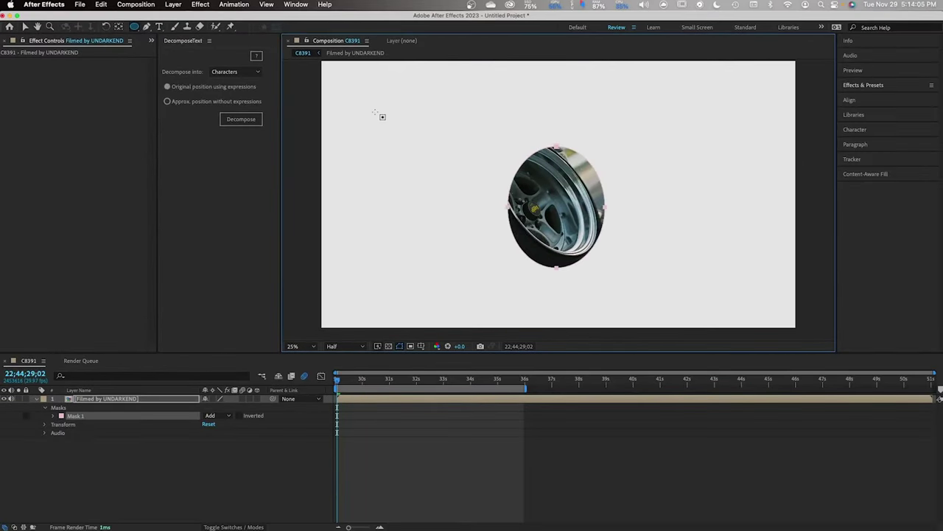
click(218, 415)
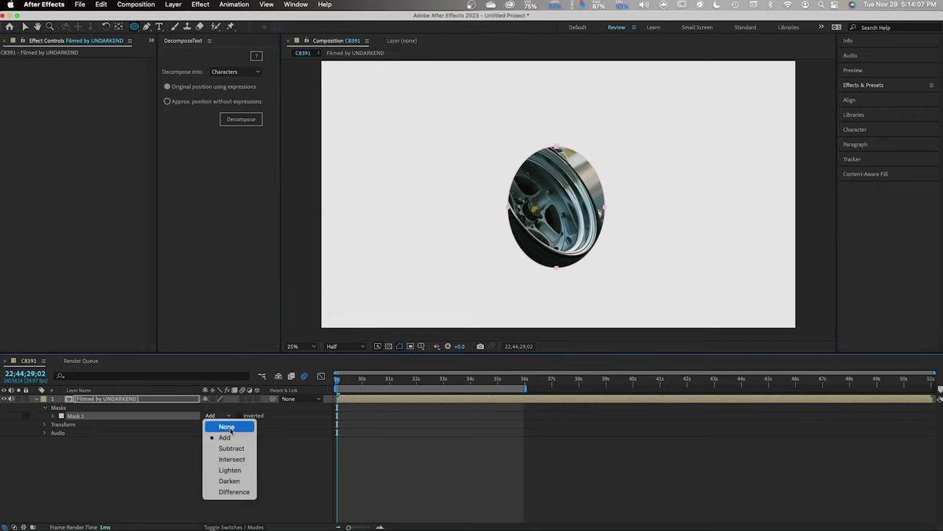
click(226, 426)
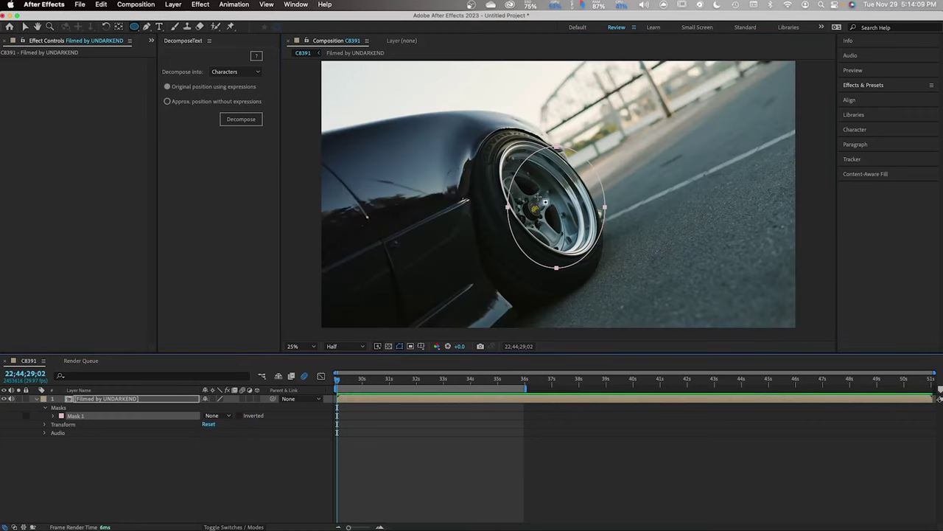
Step: Reshape Mask 1's vertices with the Pen tool at 50% view to hug the rim
click(147, 27)
key(period)
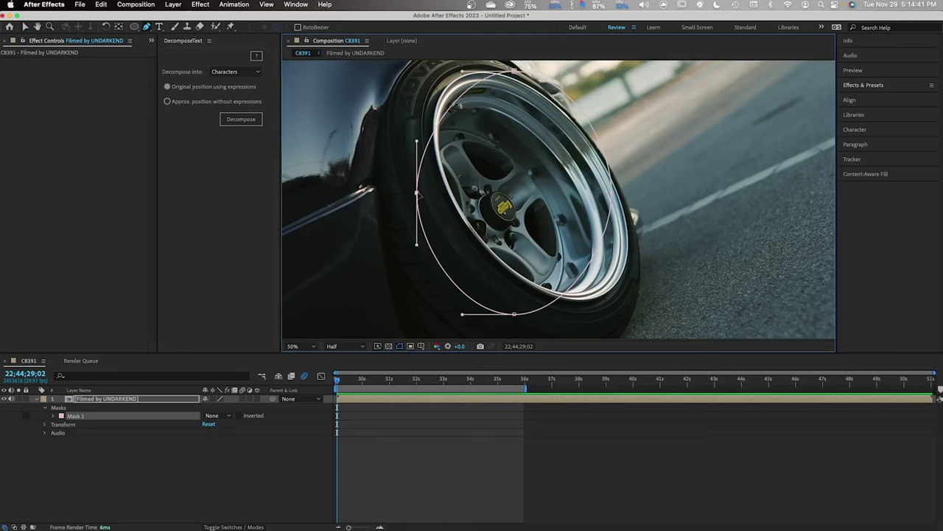
drag(417, 194, 439, 162)
scroll(541, 84, up, 1)
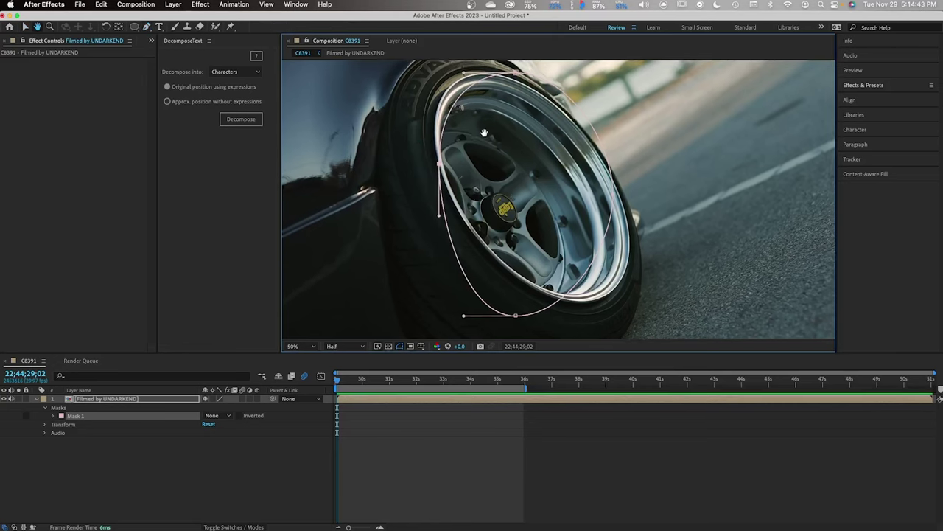
drag(541, 83, 530, 79)
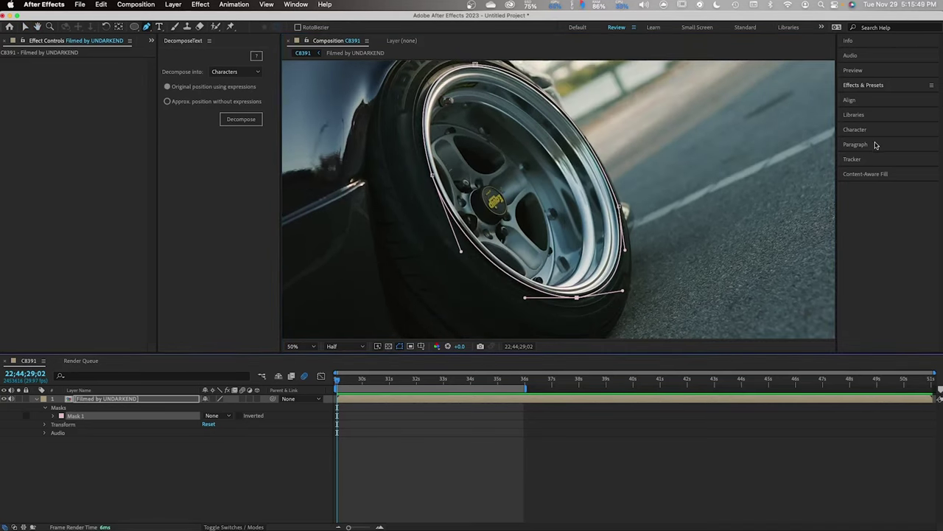
Step: Track Mask 1 forward through the footage using Position, Scale & Rotation
click(872, 159)
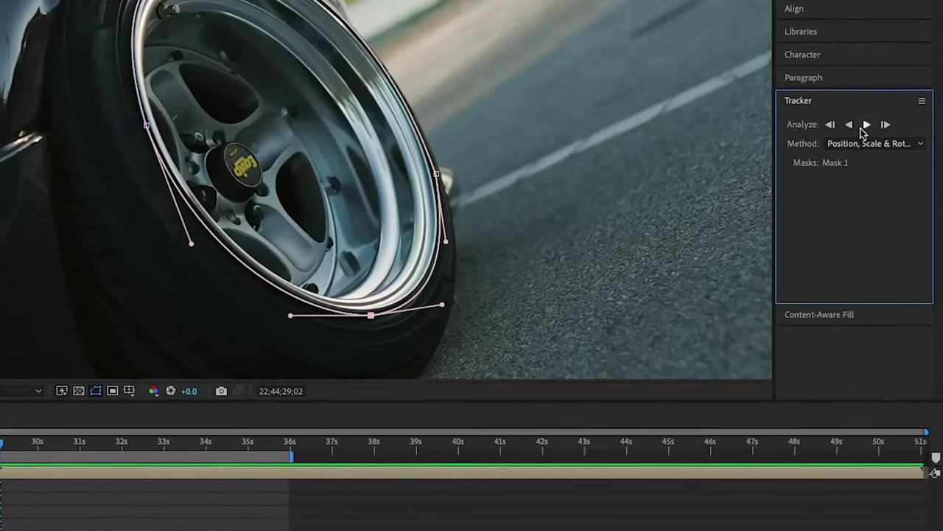
click(898, 187)
click(861, 193)
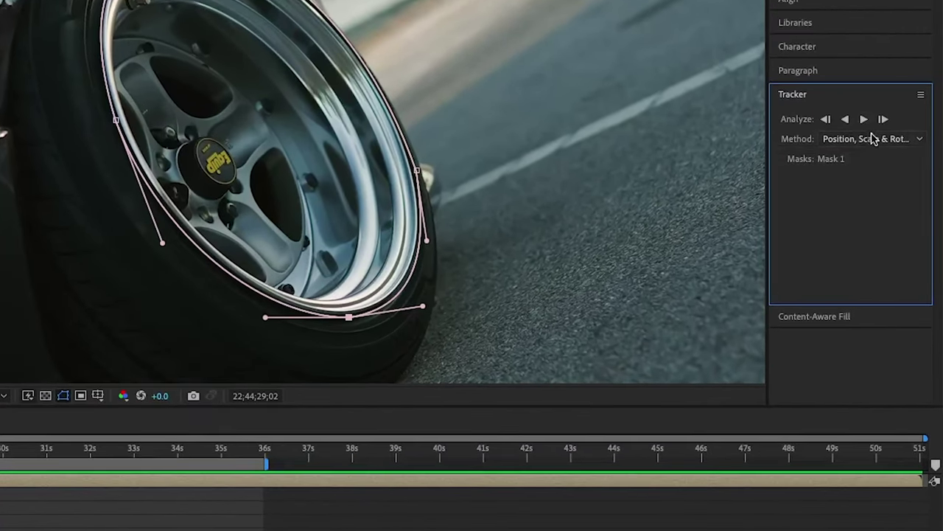
click(864, 119)
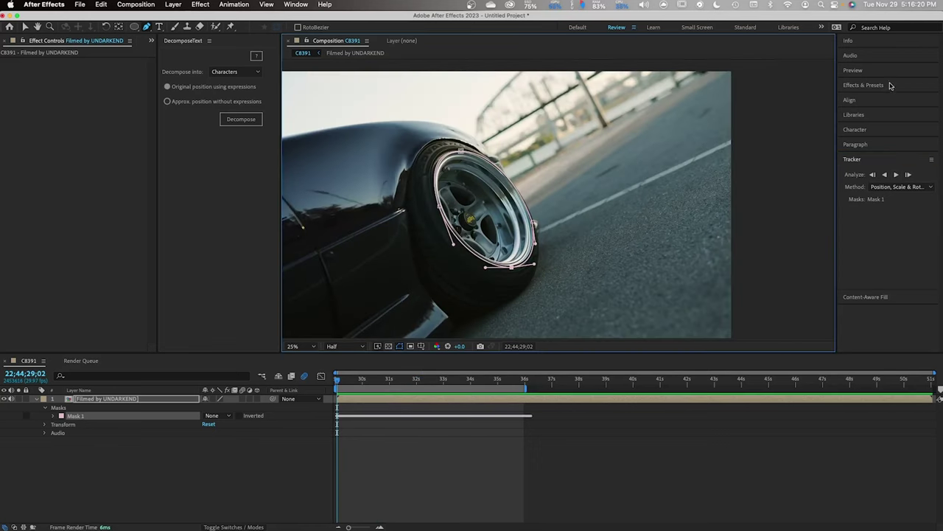
Step: Find Saber in Effects & Presets and apply it to the footage layer
click(892, 85)
click(870, 100)
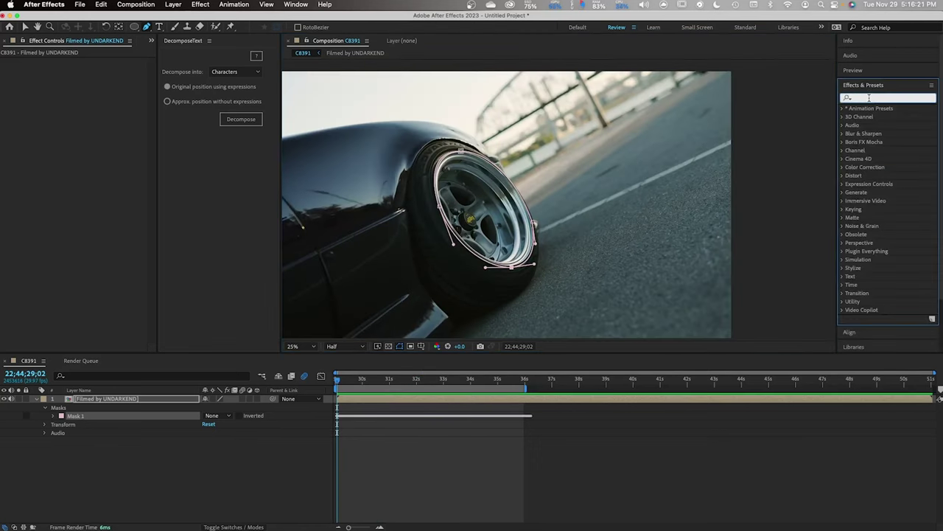
text(saber)
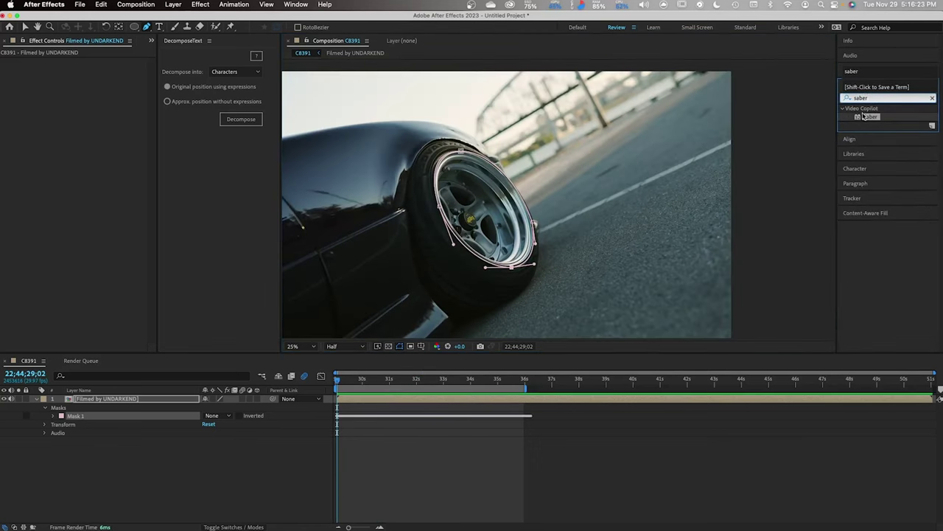
drag(864, 116, 426, 404)
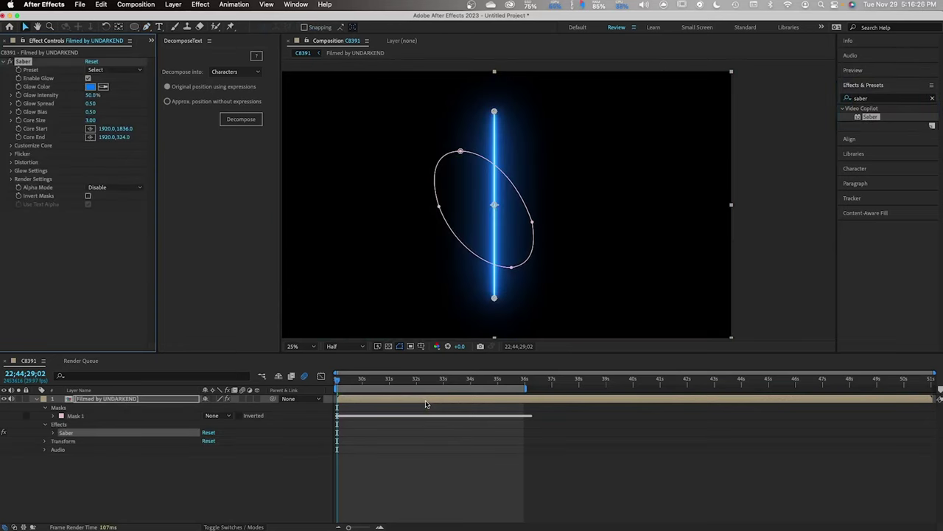
Step: Choose Saber's Patronus preset and set Glow Color to cyan 25EBE5
click(115, 72)
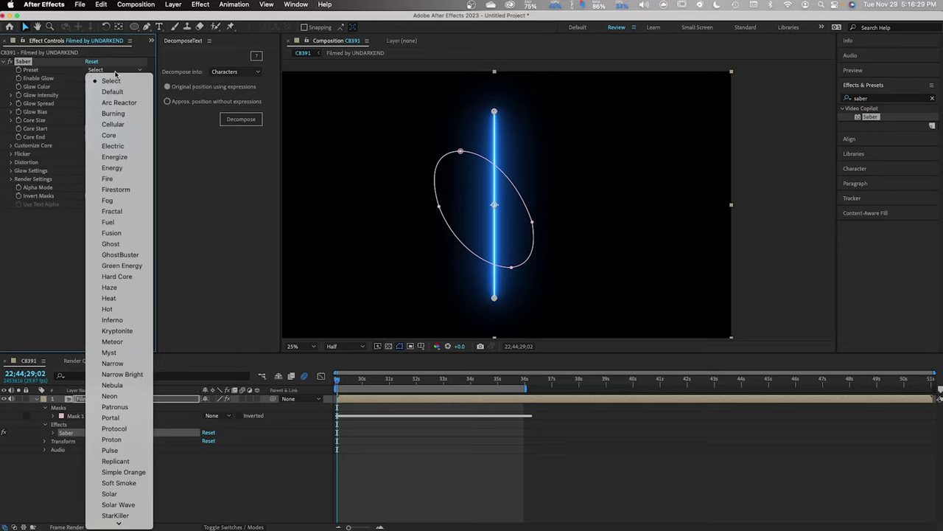
scroll(114, 317, down, 5)
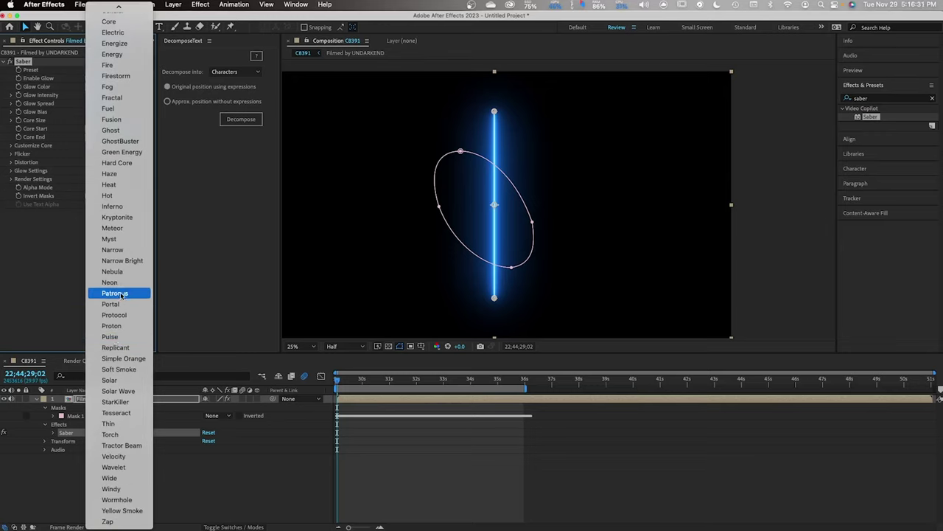
click(116, 292)
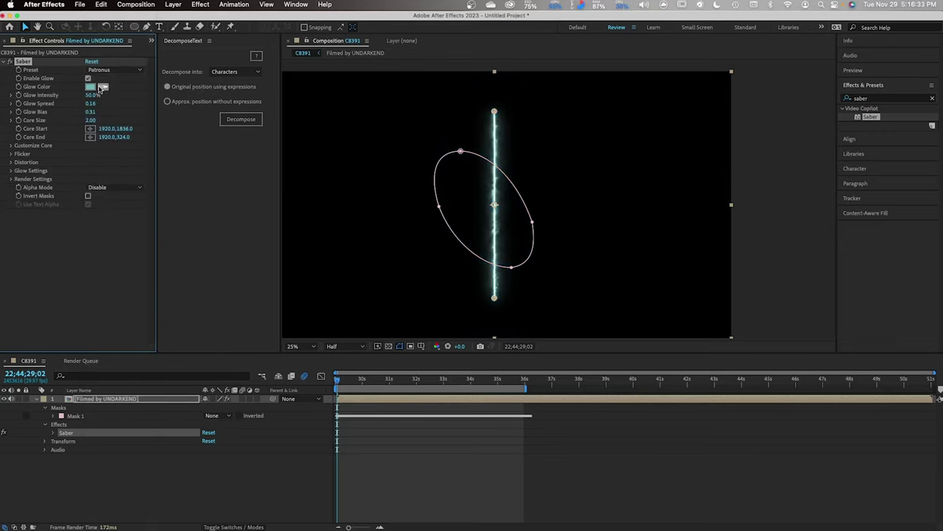
click(90, 87)
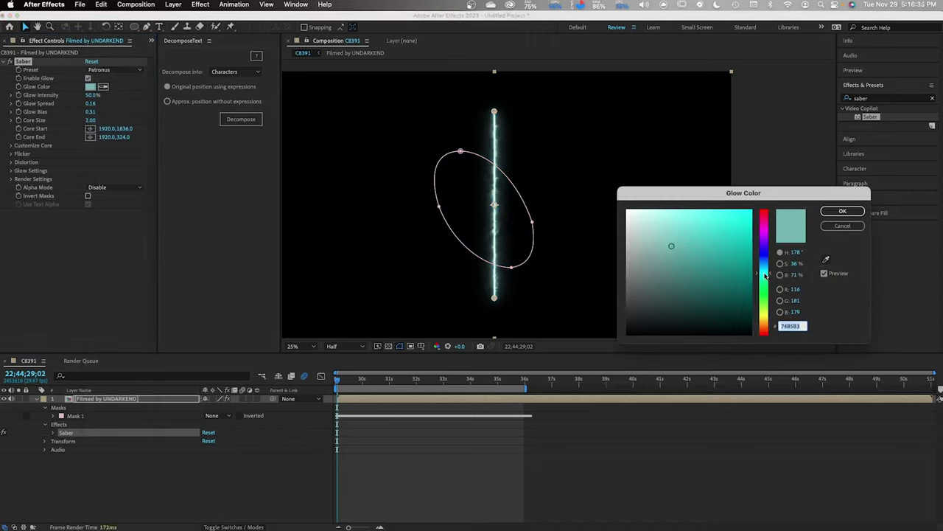
click(732, 218)
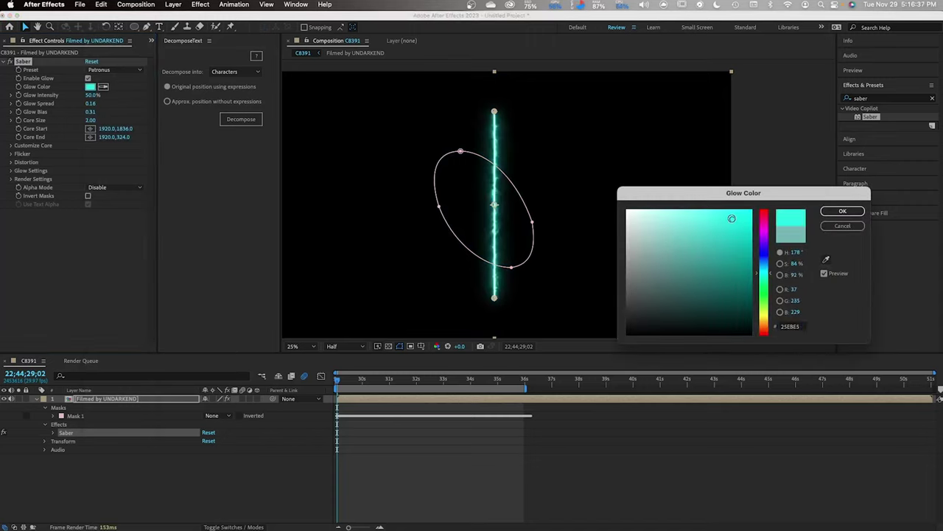
click(842, 210)
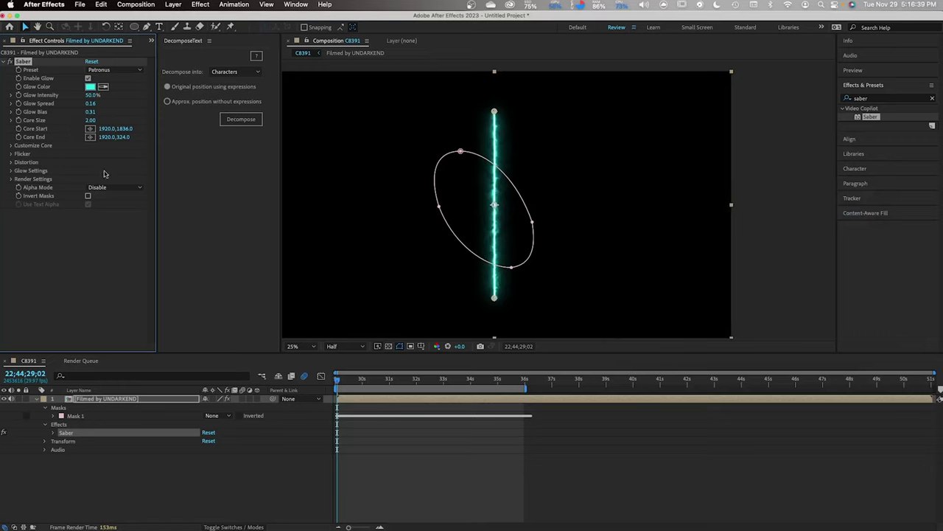
Step: Set Saber's Customize Core > Core Type to Layer Masks
click(11, 145)
click(136, 154)
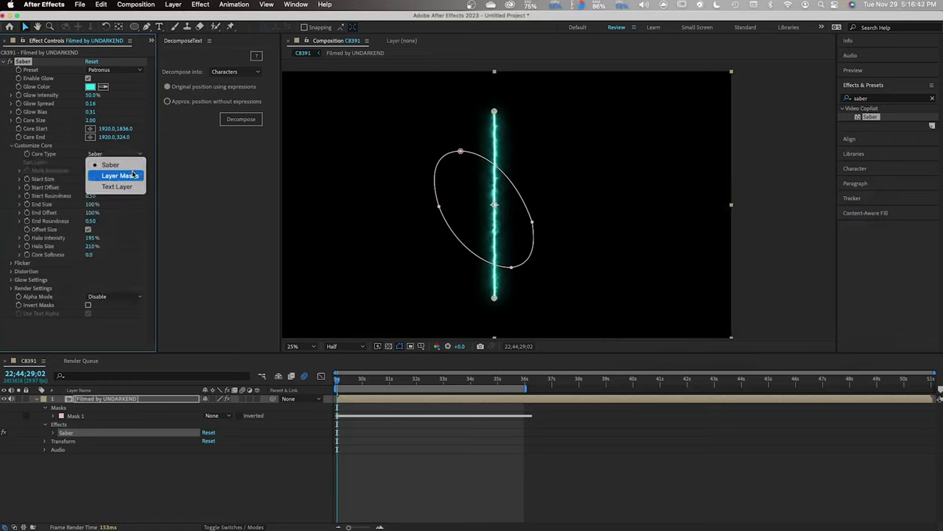
click(131, 176)
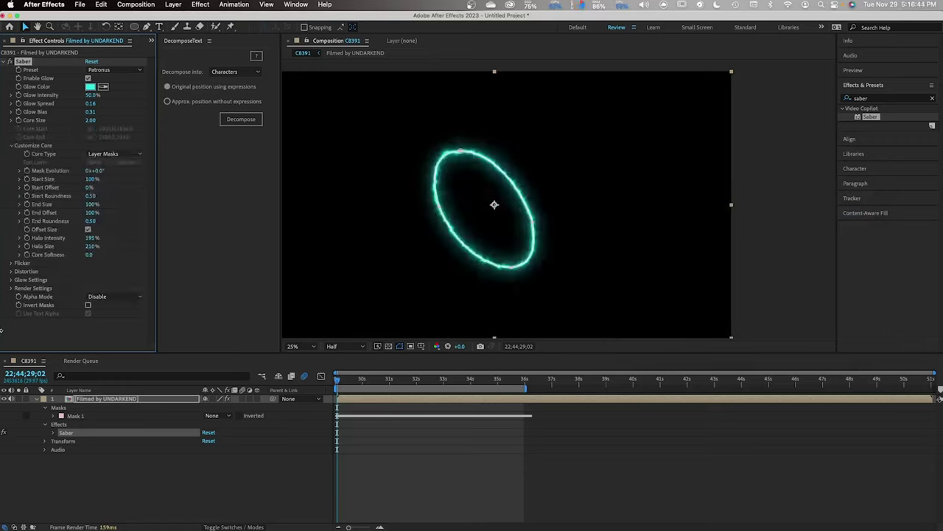
Step: Set Render Settings > Composite Settings to Add and start a preview
click(11, 288)
scroll(9, 290, down, 2)
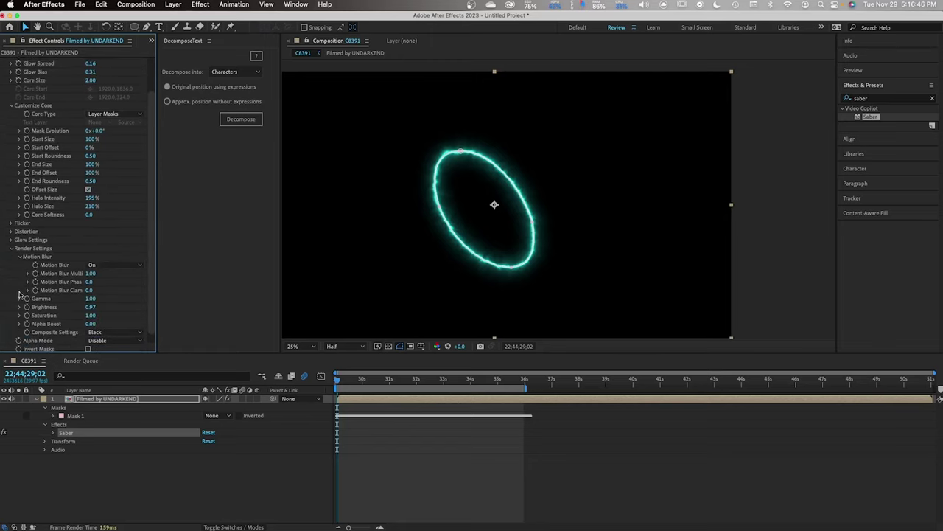
click(101, 333)
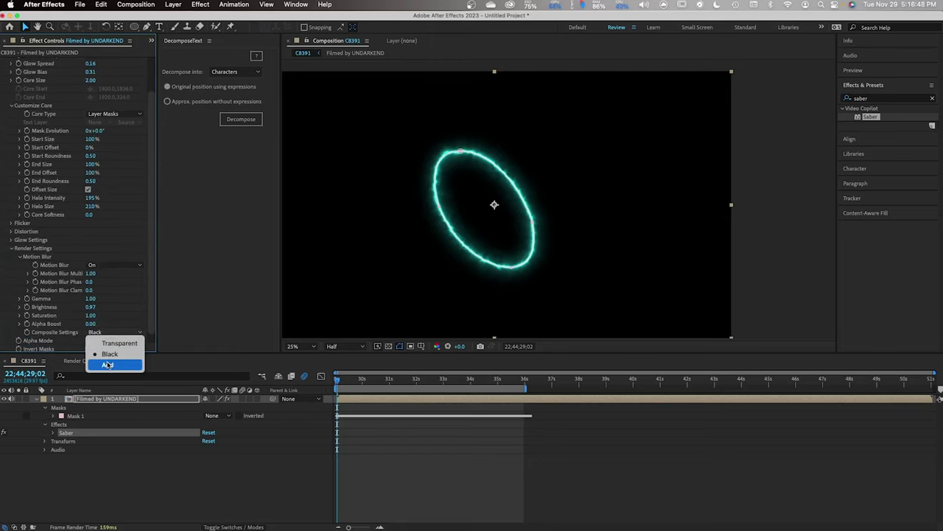
click(107, 365)
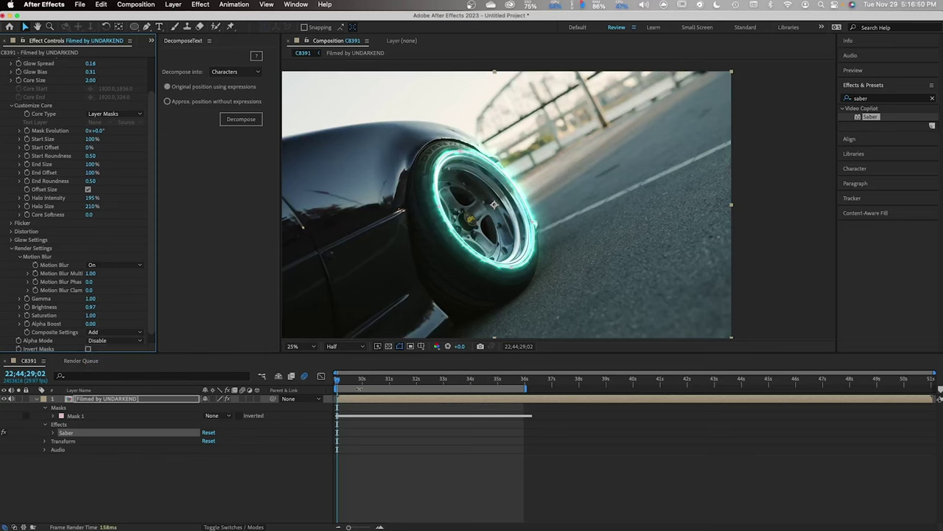
key(space)
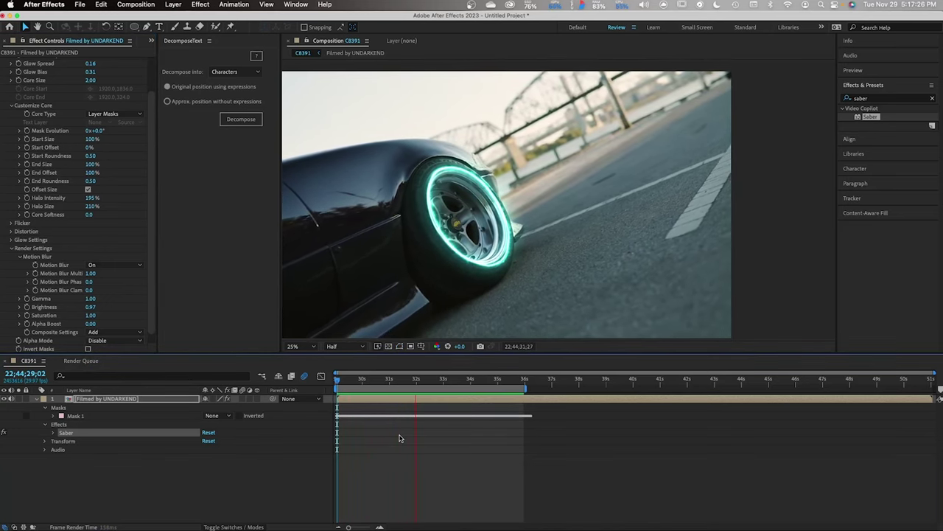
Step: Stop the preview and expand the Saber effect's properties in the timeline
key(space)
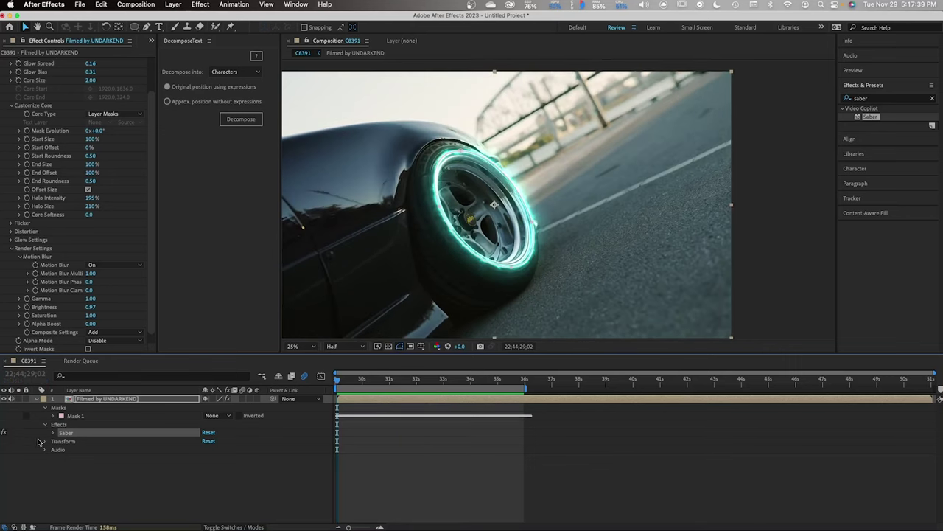
click(48, 433)
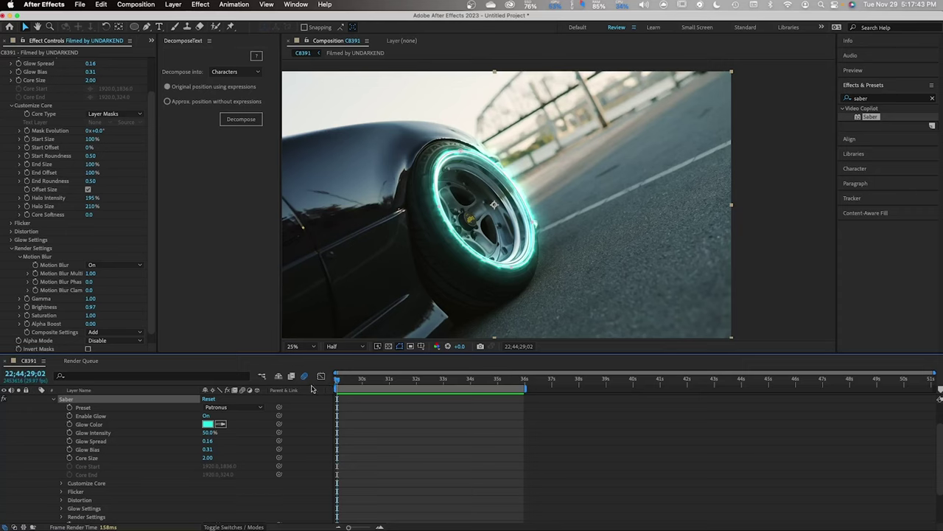
scroll(65, 449, down, 2)
Step: Keyframe Start Offset from 100% at the clip start to 0% about a second later
click(61, 450)
scroll(161, 444, down, 3)
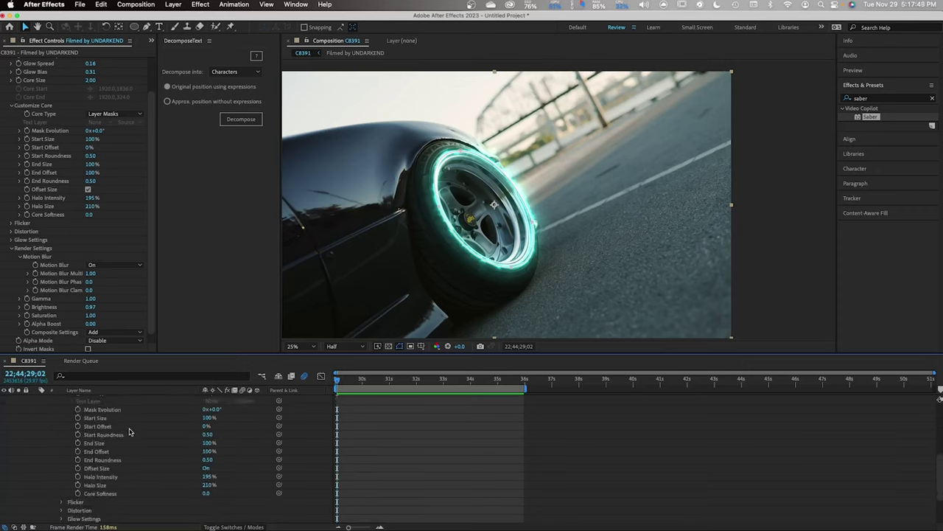
click(129, 427)
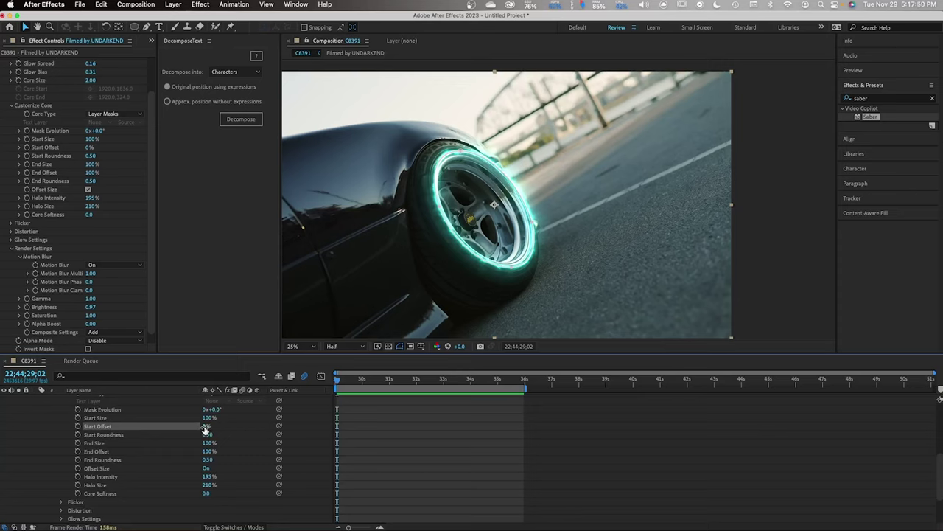
drag(205, 429, 391, 406)
click(77, 426)
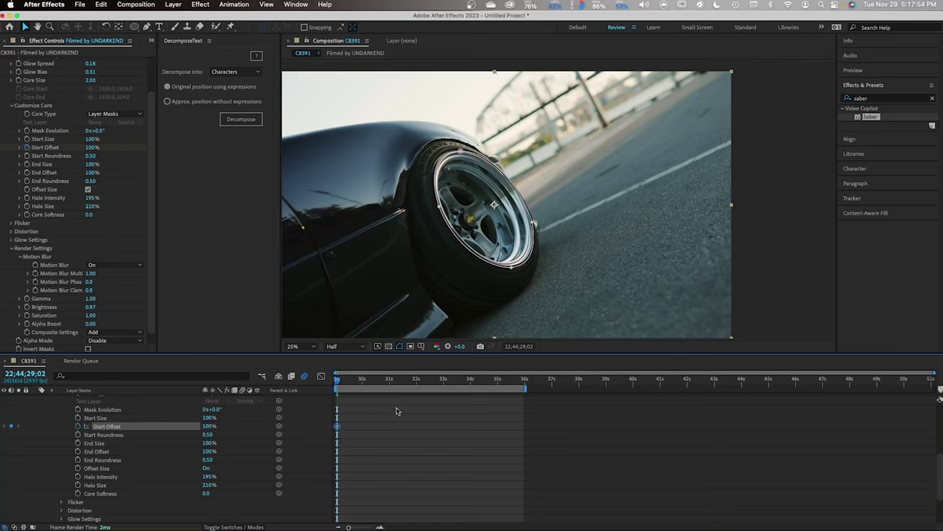
drag(339, 383, 376, 382)
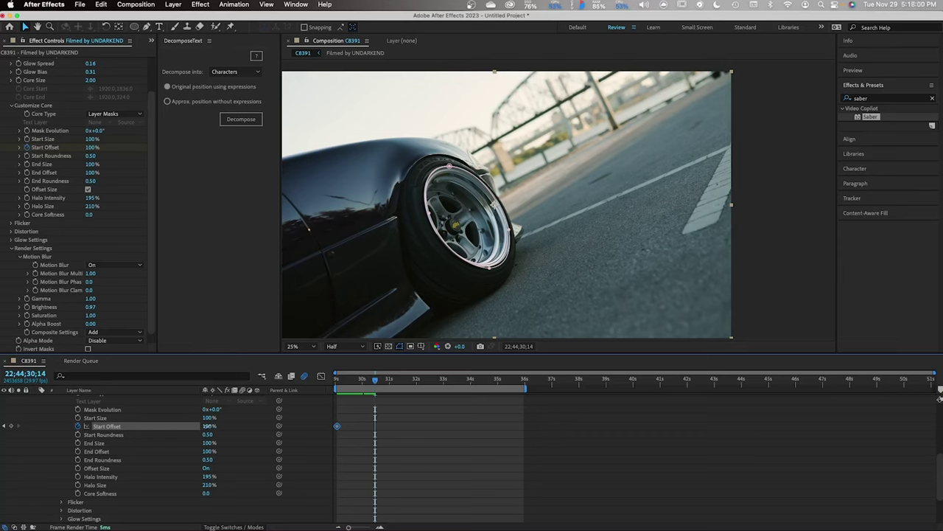
drag(209, 425, 169, 426)
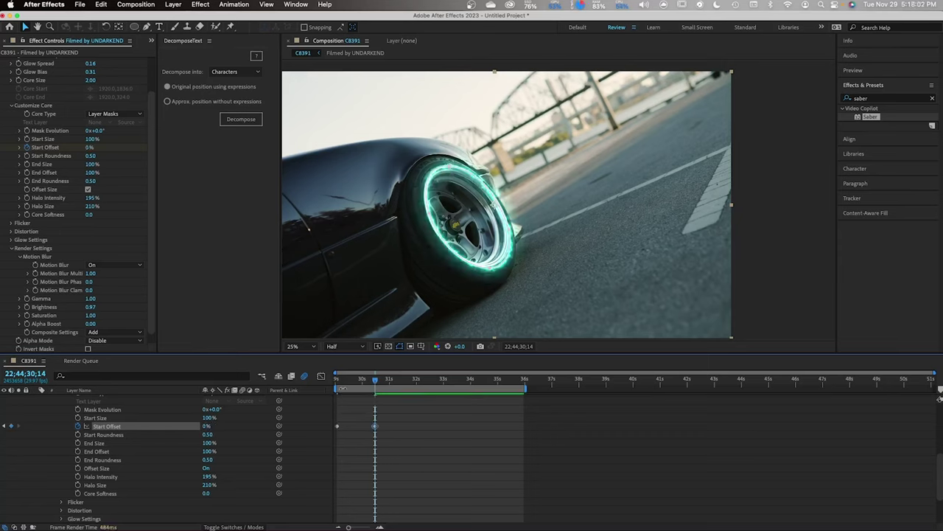
click(338, 380)
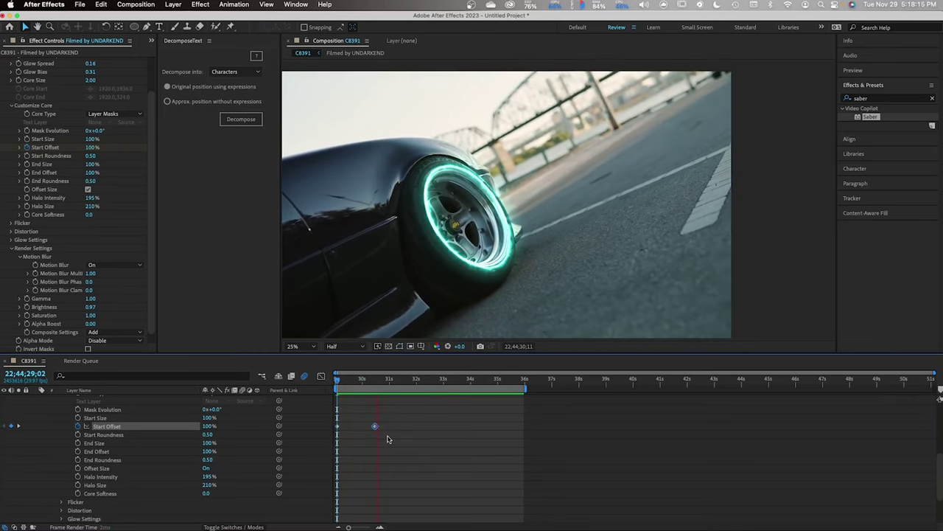
Step: Keyframe End Offset at 100%, then 0% a little later, and preview the retract
click(409, 382)
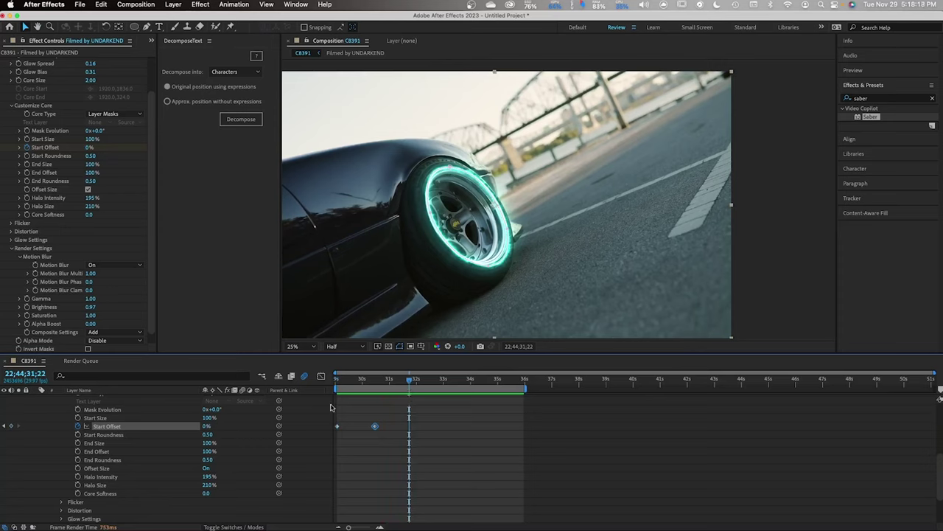
click(78, 452)
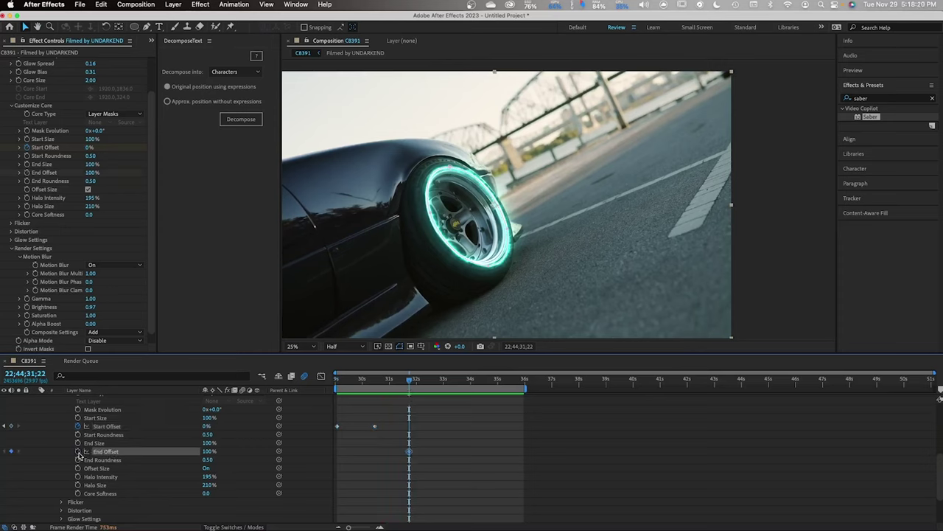
drag(411, 384, 432, 384)
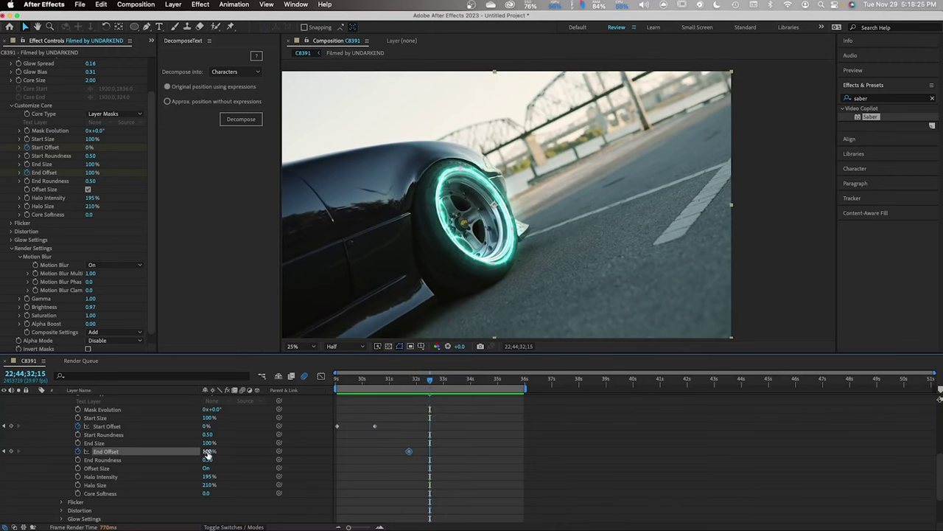
drag(206, 451, 166, 458)
key(space)
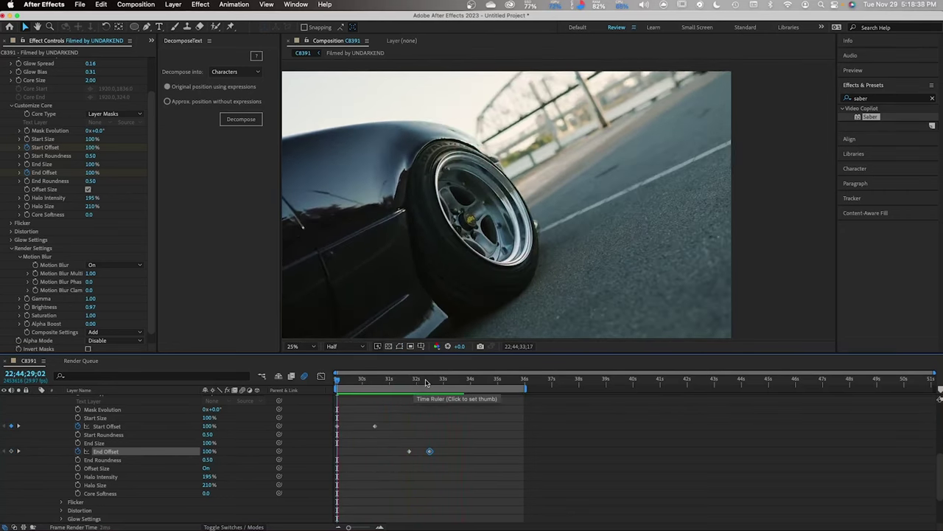
key(space)
Step: Paste the 100% End Offset keyframe later to restore the ring, then preview from the start
click(409, 451)
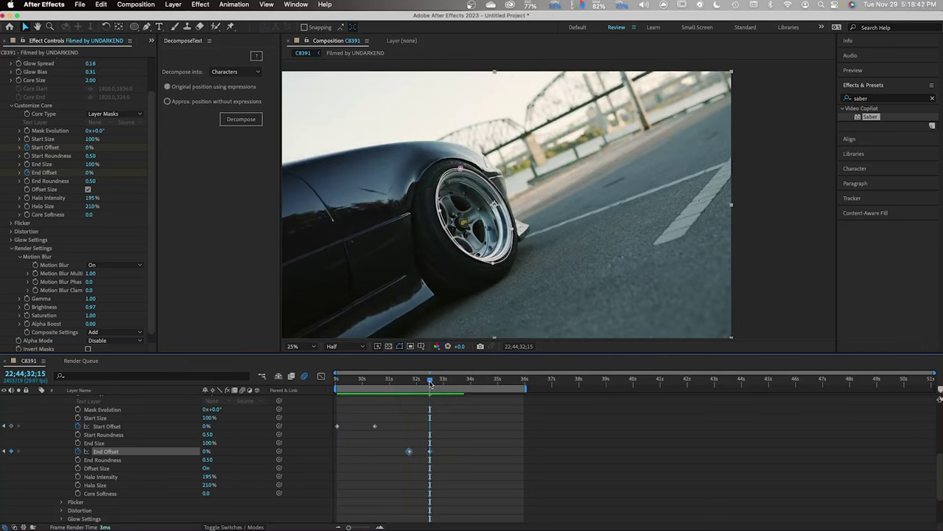
drag(432, 382, 452, 381)
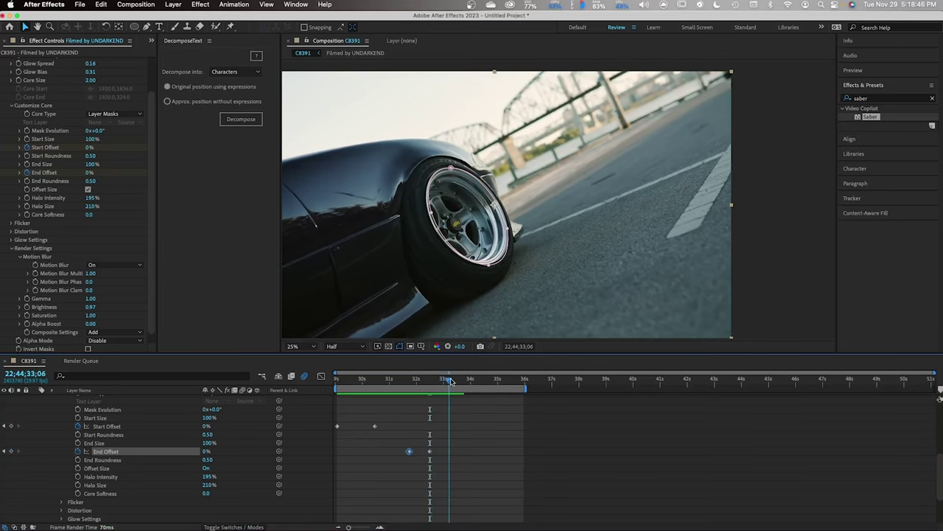
key(ctrl+v)
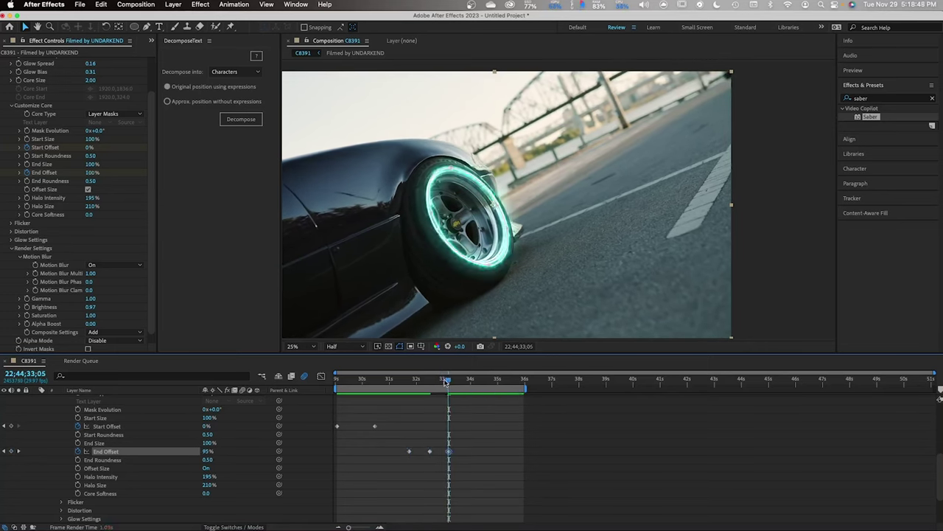
drag(449, 381, 337, 381)
key(space)
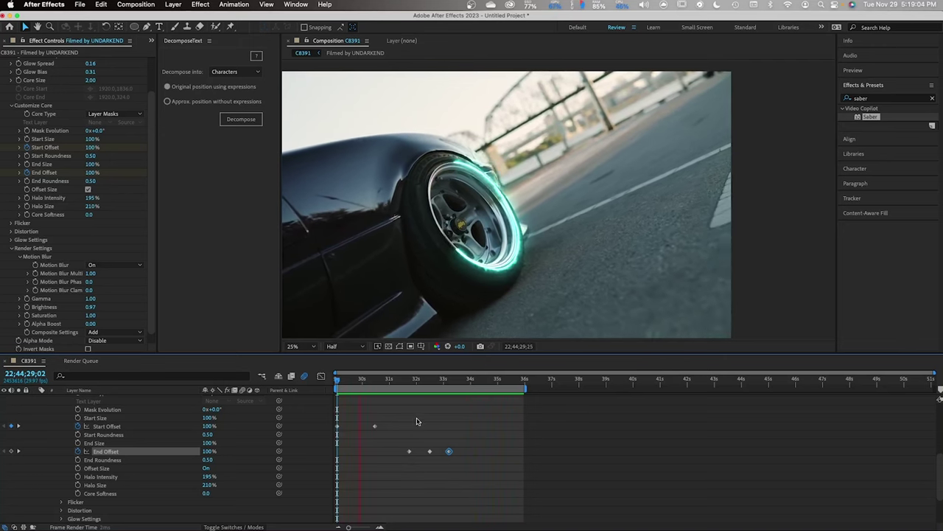
Step: Stop the preview and scroll Effect Controls back to the top
key(space)
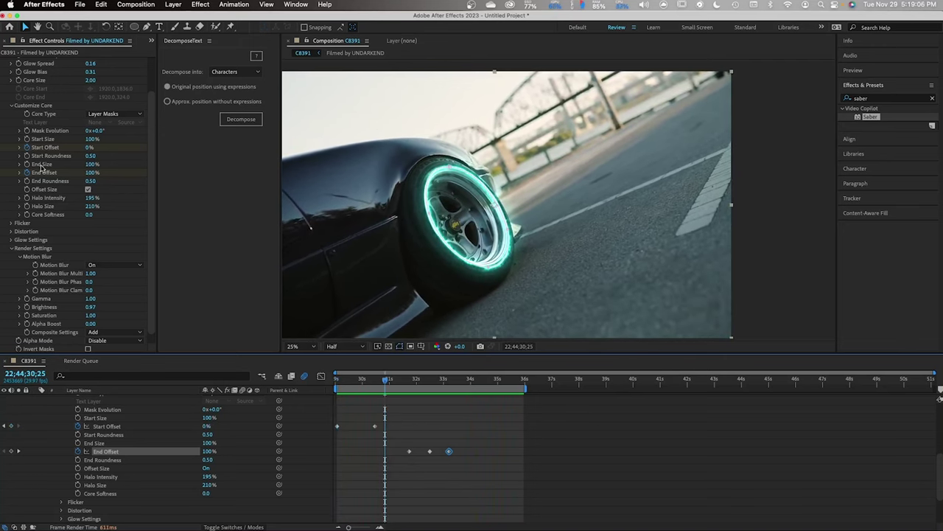
scroll(41, 168, up, 3)
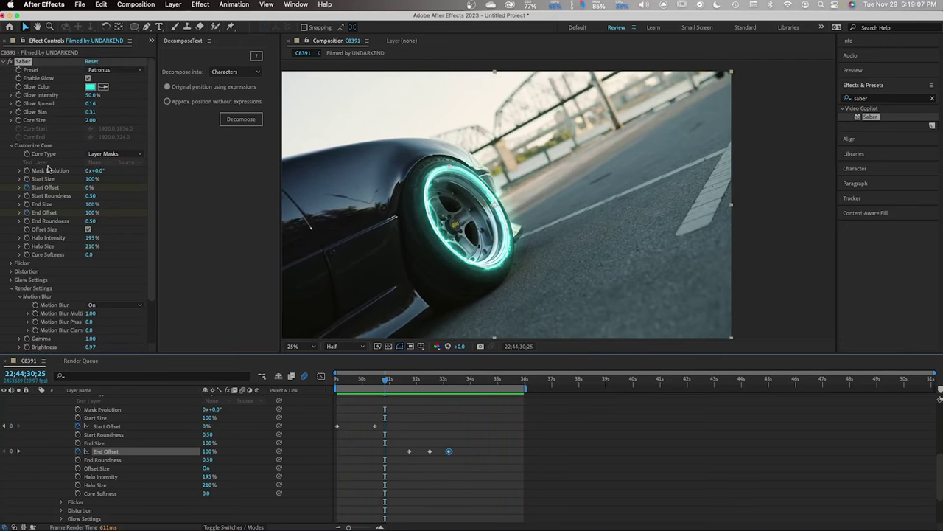